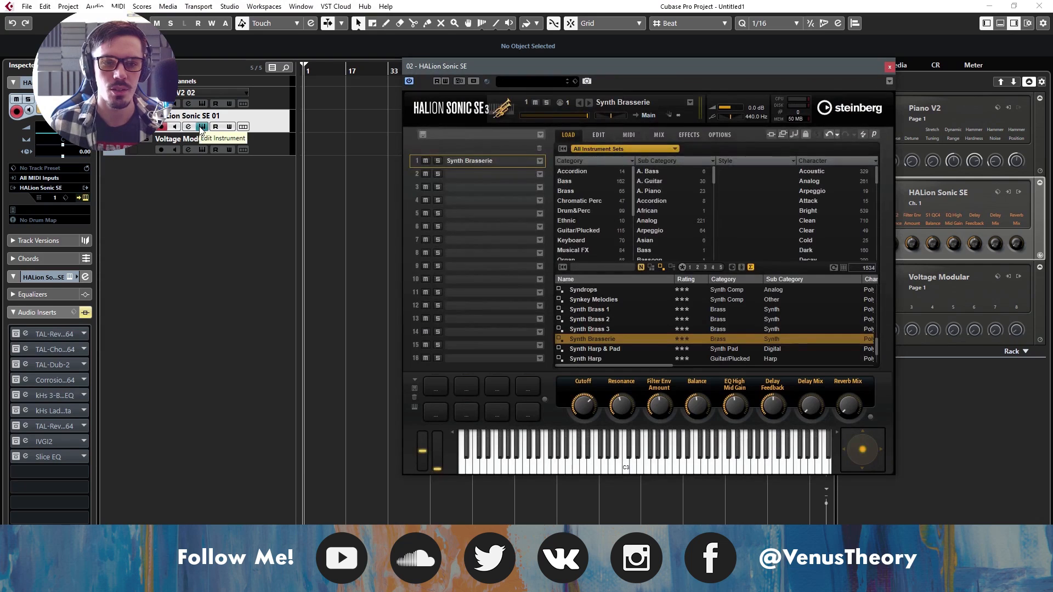
Close the HALion Sonic SE instrument editor and move the HALion Sonic SE 01 track below Voltage Modular 03
{"action": "left_click_drag", "start_coordinate": [537, 68], "coordinate": [369, 77]}
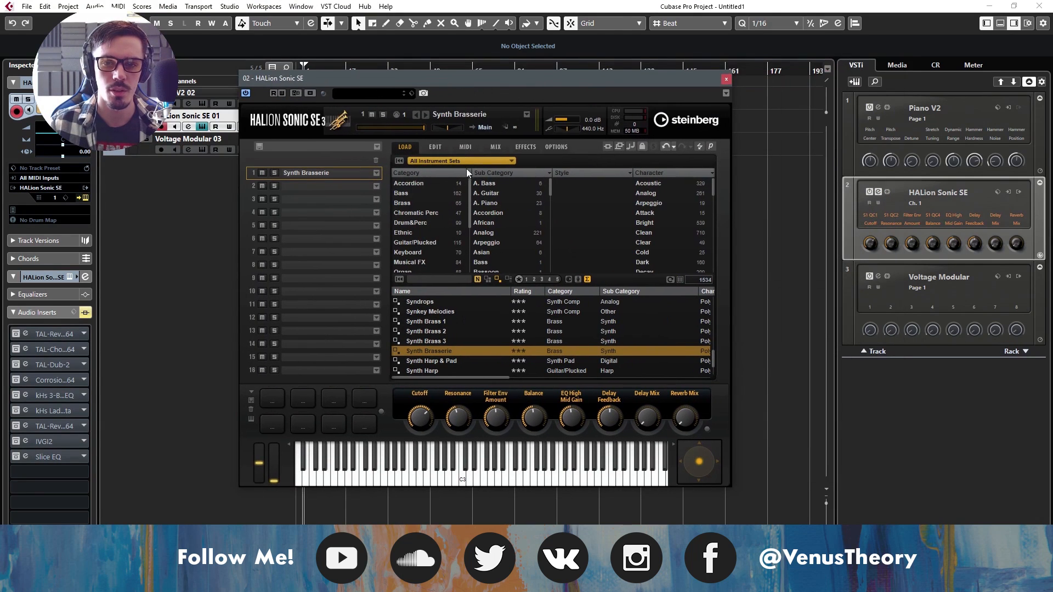
{"action": "left_click", "coordinate": [726, 79]}
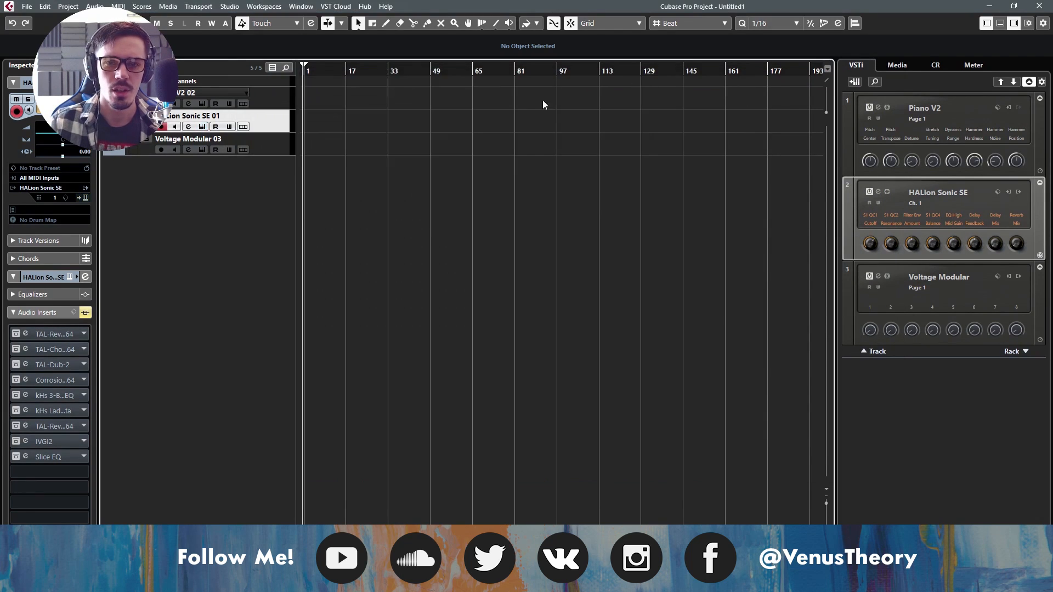
{"action": "left_click_drag", "start_coordinate": [291, 142], "coordinate": [283, 155]}
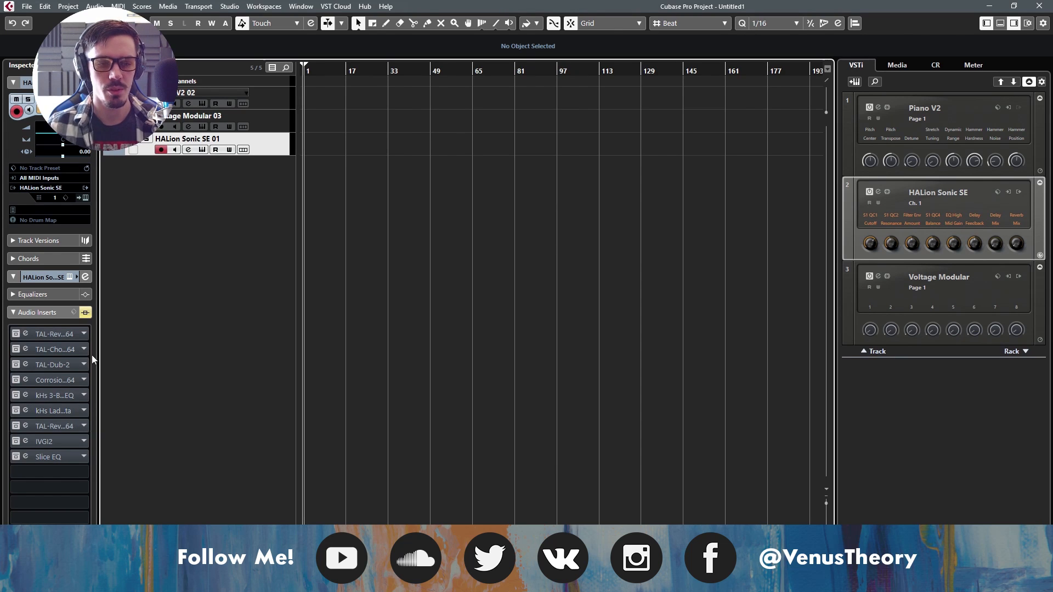
Activate the TAL-Reverb-4 in the first insert slot of HALion Sonic SE 01, review its settings, and close it
{"action": "left_click", "coordinate": [25, 334]}
{"action": "left_click_drag", "start_coordinate": [427, 184], "coordinate": [388, 151]}
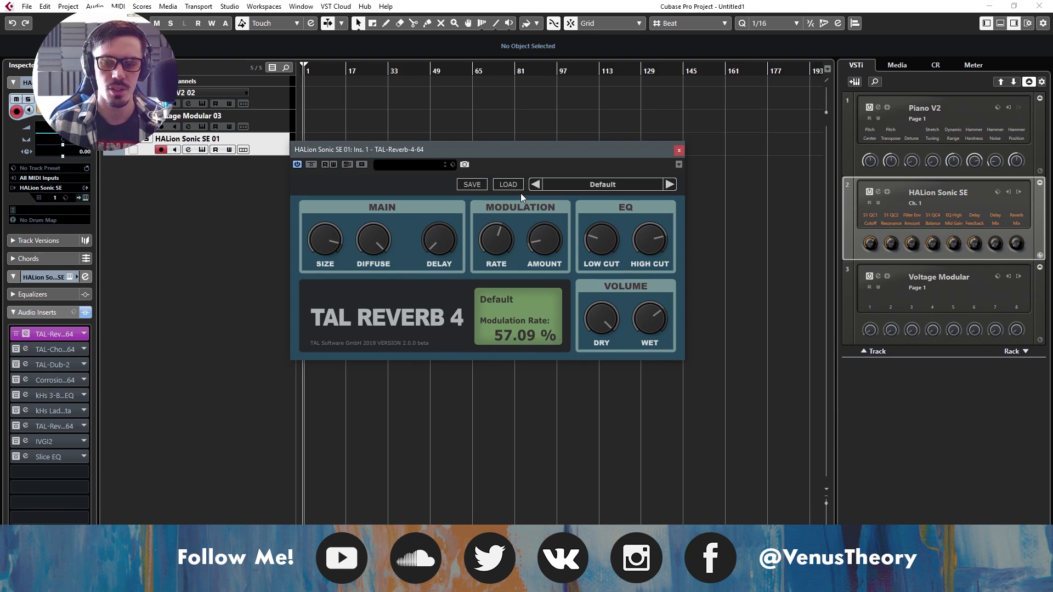
{"action": "left_click", "coordinate": [680, 149]}
Activate the second TAL-Reverb-4 in insert slot 7, check its Size setting, and close the plug-in
{"action": "left_click", "coordinate": [21, 428]}
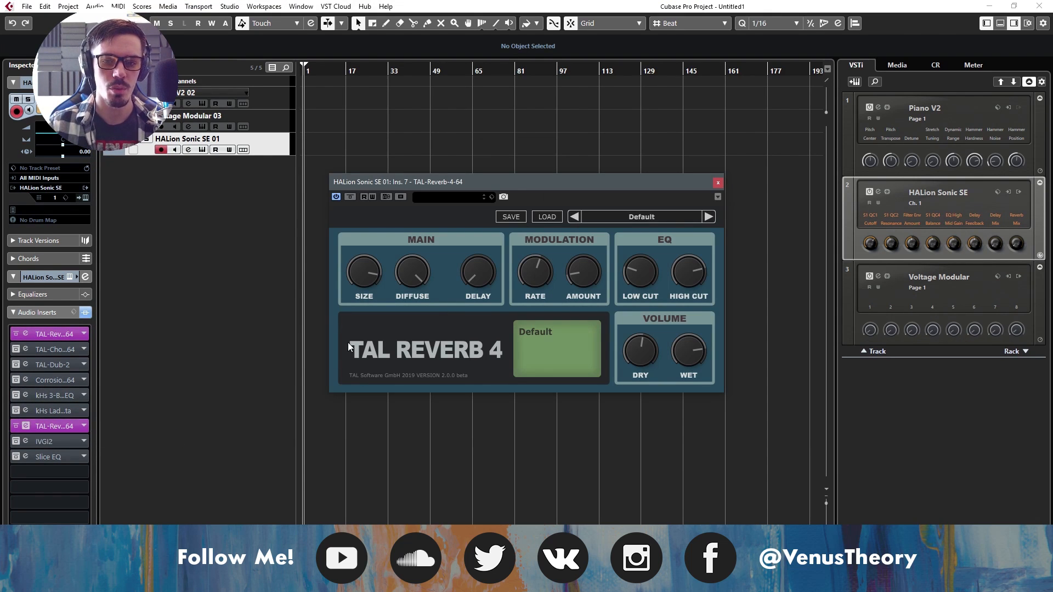
{"action": "mouse_move", "coordinate": [373, 277]}
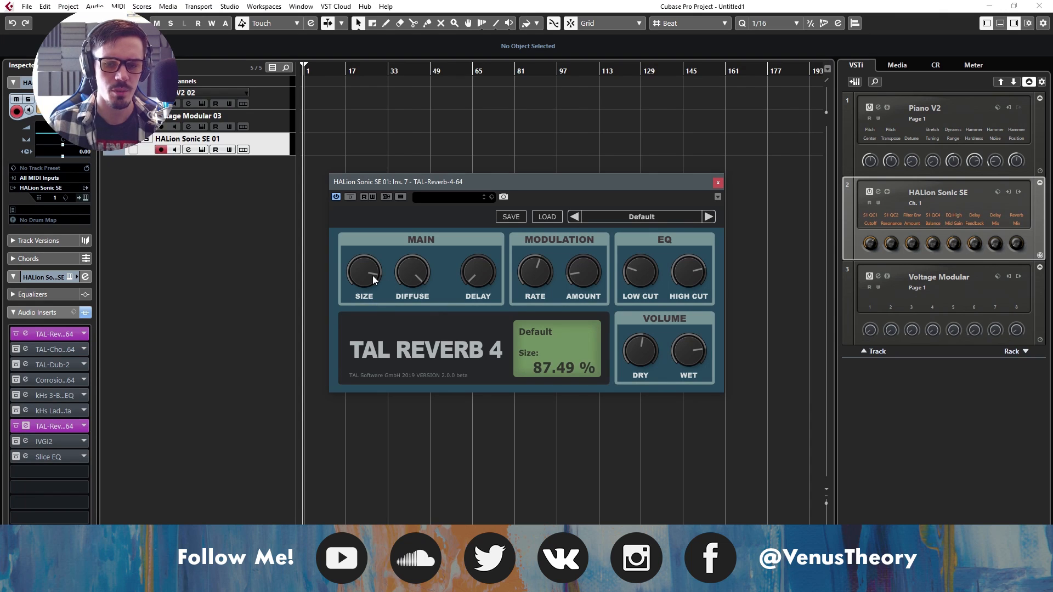
{"action": "left_click", "coordinate": [718, 183]}
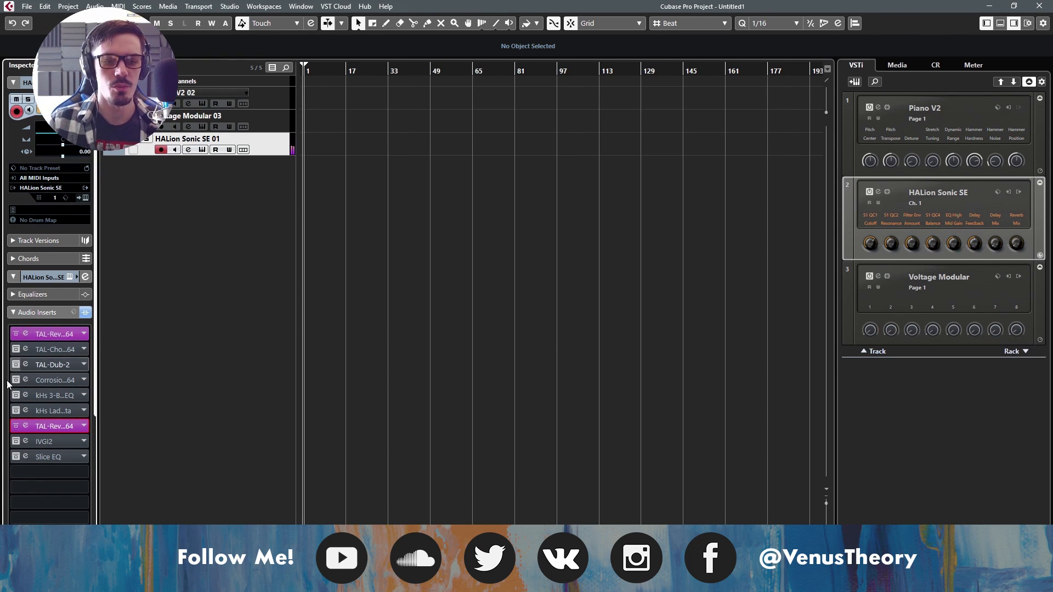
Activate the kHs Ladder Filter insert, enable Saturate, and switch the filter topology to Diode
{"action": "left_click", "coordinate": [23, 412]}
{"action": "left_click", "coordinate": [22, 410]}
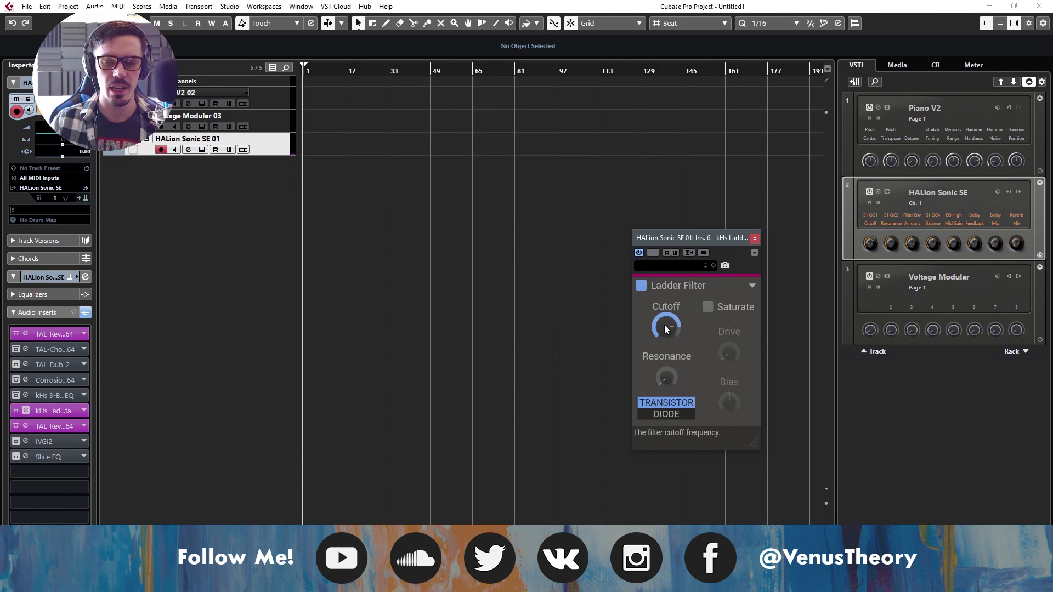
{"action": "left_click", "coordinate": [708, 307]}
{"action": "left_click", "coordinate": [679, 415]}
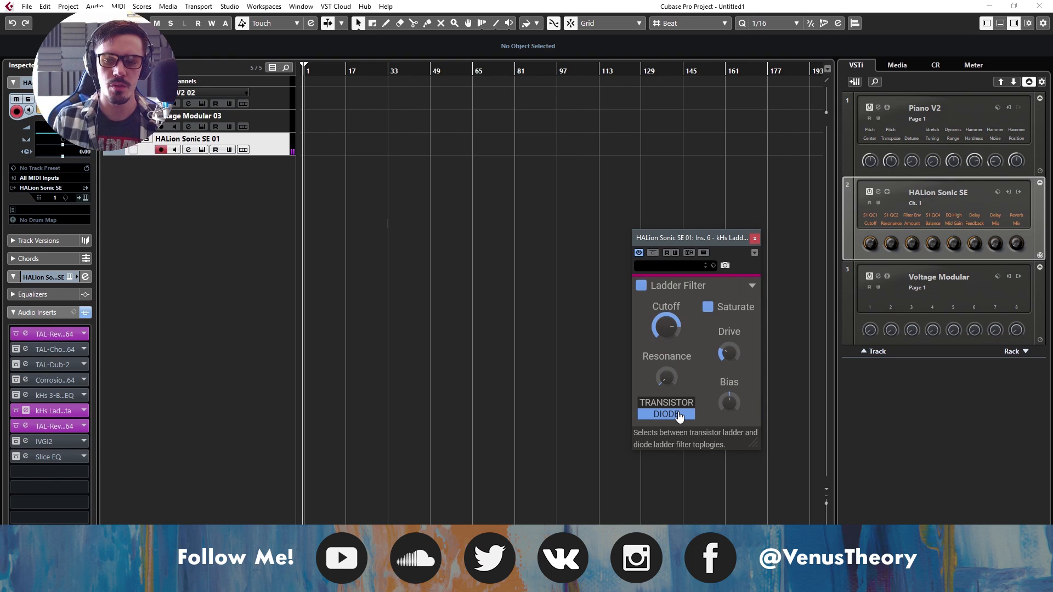
{"action": "left_click", "coordinate": [755, 239]}
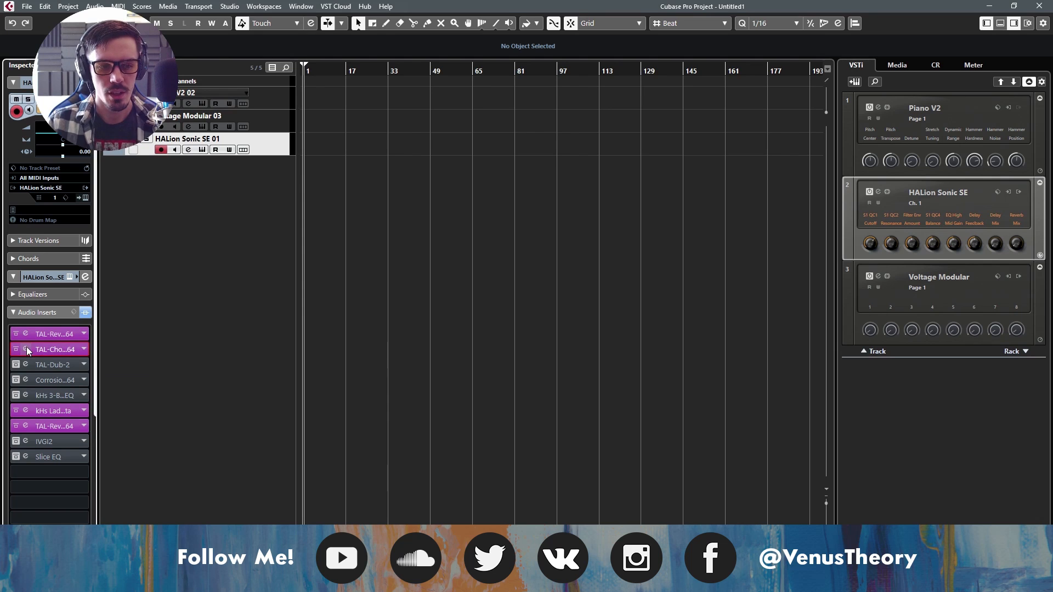
Activate the TAL-Chorus-LX insert in slot 2, review its chorus settings, and close it
{"action": "left_click", "coordinate": [27, 349]}
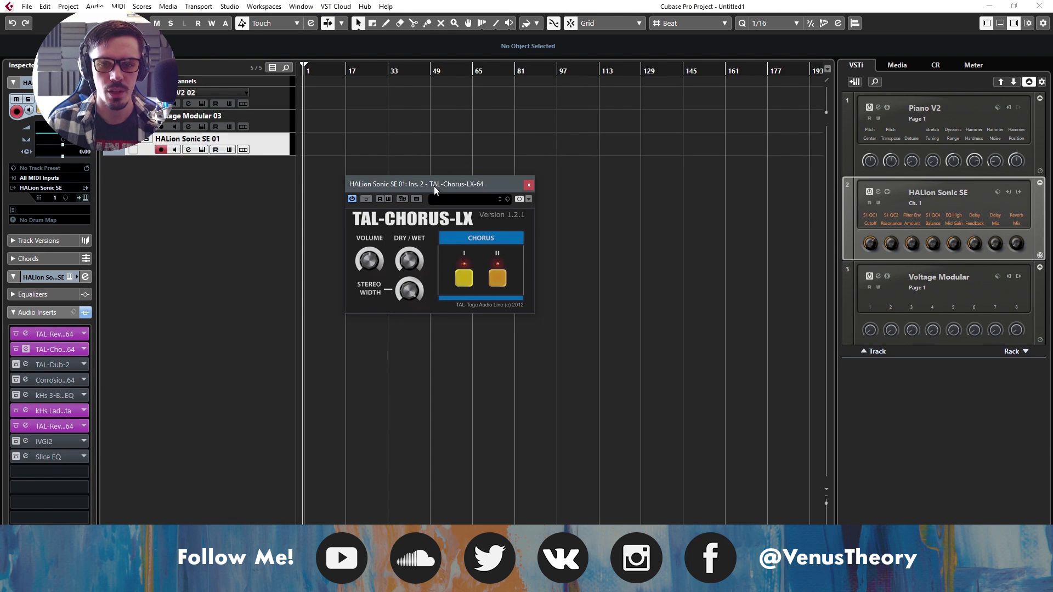
{"action": "left_click_drag", "start_coordinate": [434, 189], "coordinate": [420, 149]}
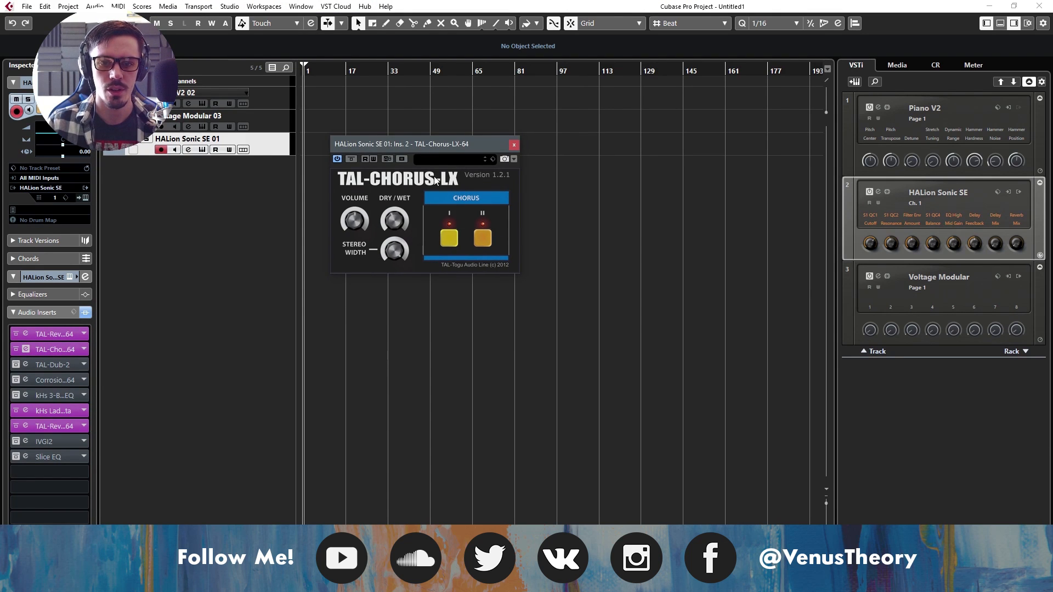
{"action": "left_click", "coordinate": [516, 146]}
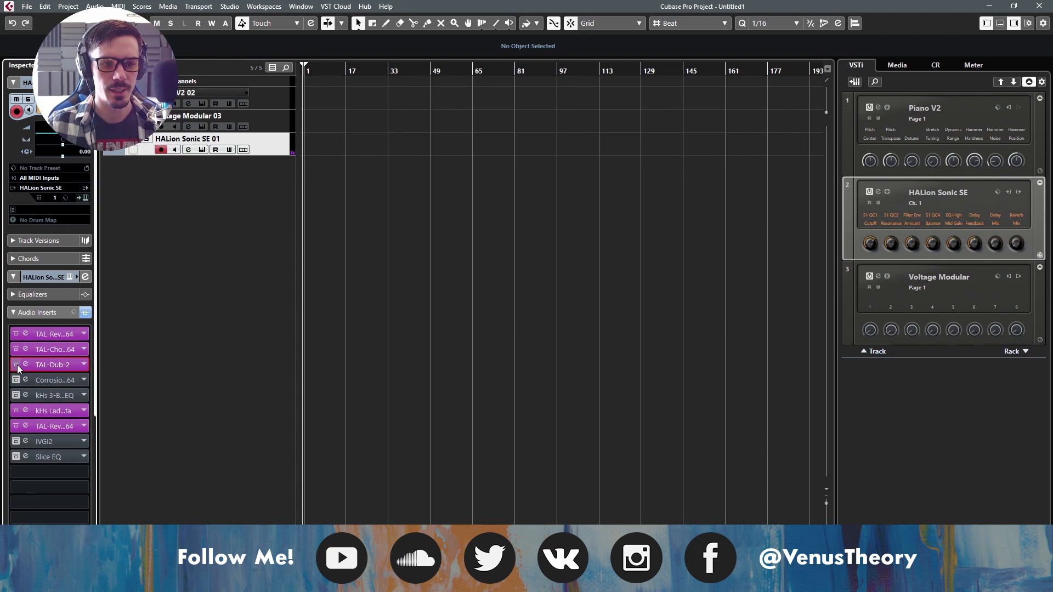
Activate the TAL-Dub-2 insert in slot 3, review its delay and drive settings, and close it
{"action": "left_click", "coordinate": [24, 364]}
{"action": "left_click_drag", "start_coordinate": [513, 203], "coordinate": [460, 130]}
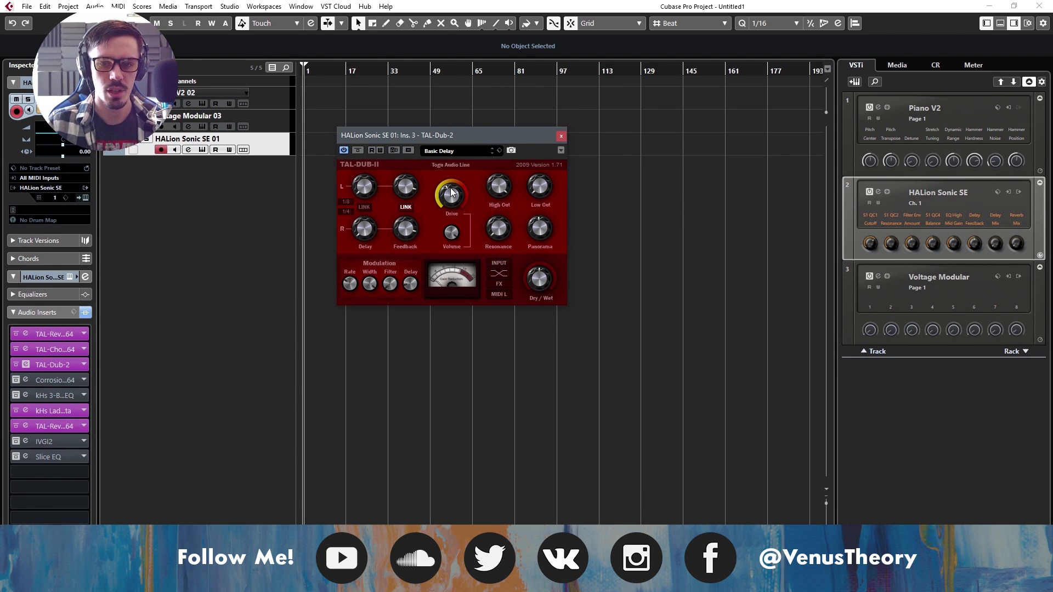
{"action": "left_click", "coordinate": [562, 136]}
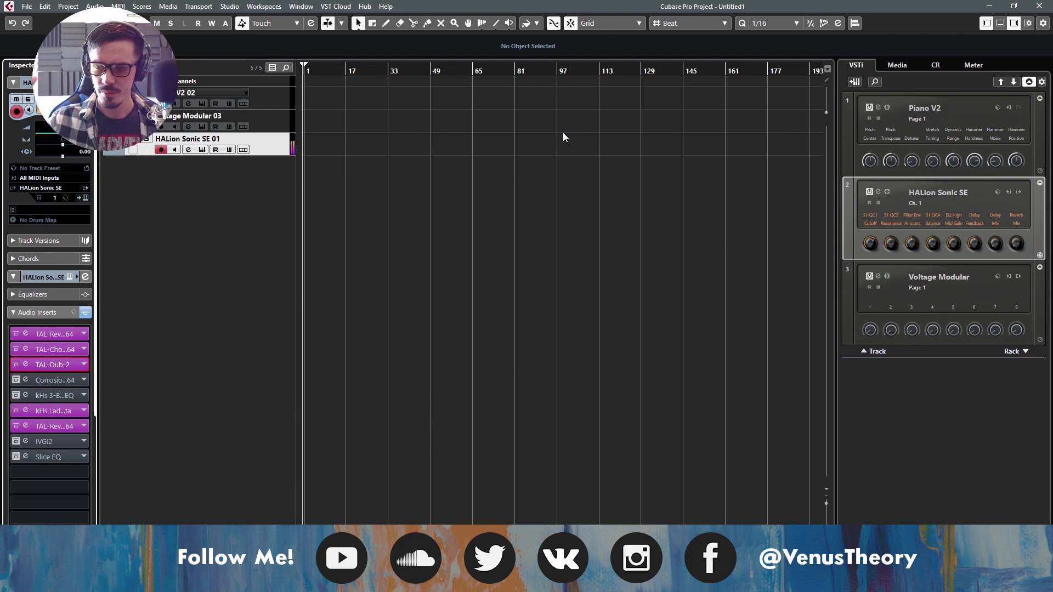
Activate Corrosion, compare it bypassed and active, and adjust its noise band to about 488 Hz with a Q of 0.4
{"action": "left_click", "coordinate": [16, 380]}
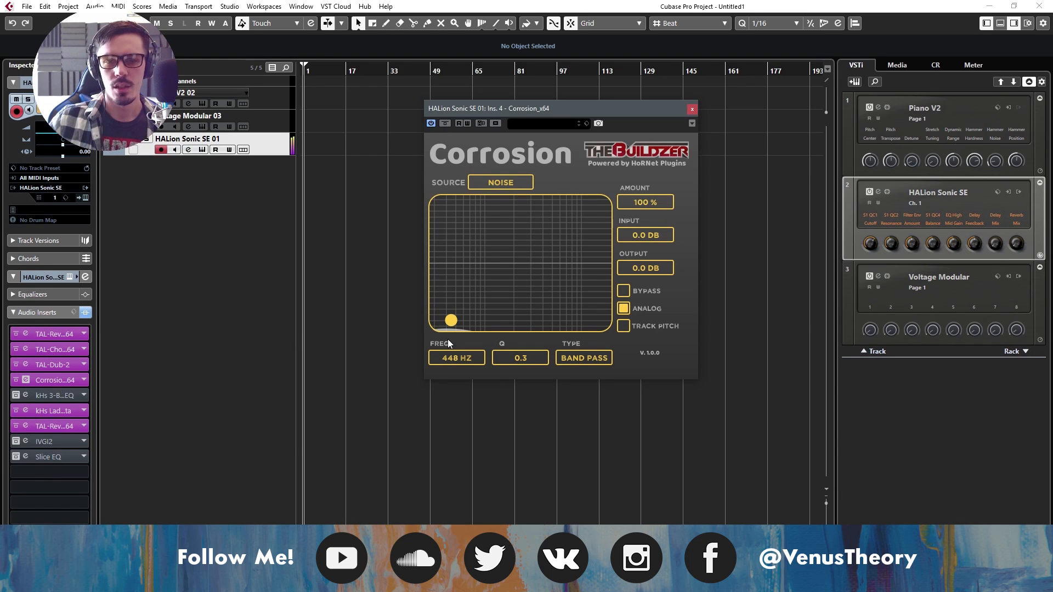
{"action": "left_click", "coordinate": [445, 123]}
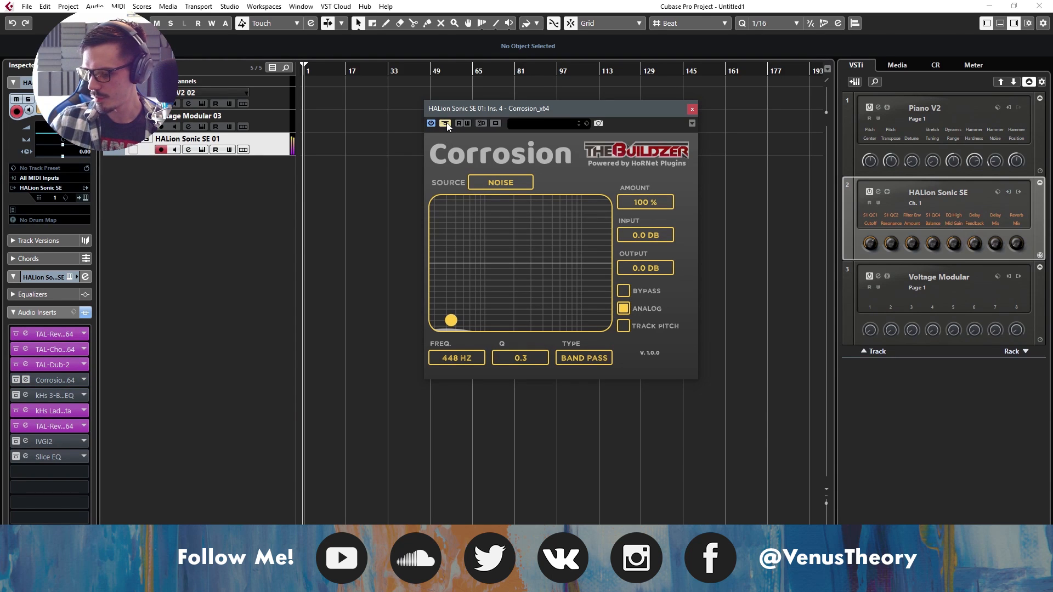
{"action": "left_click", "coordinate": [445, 123]}
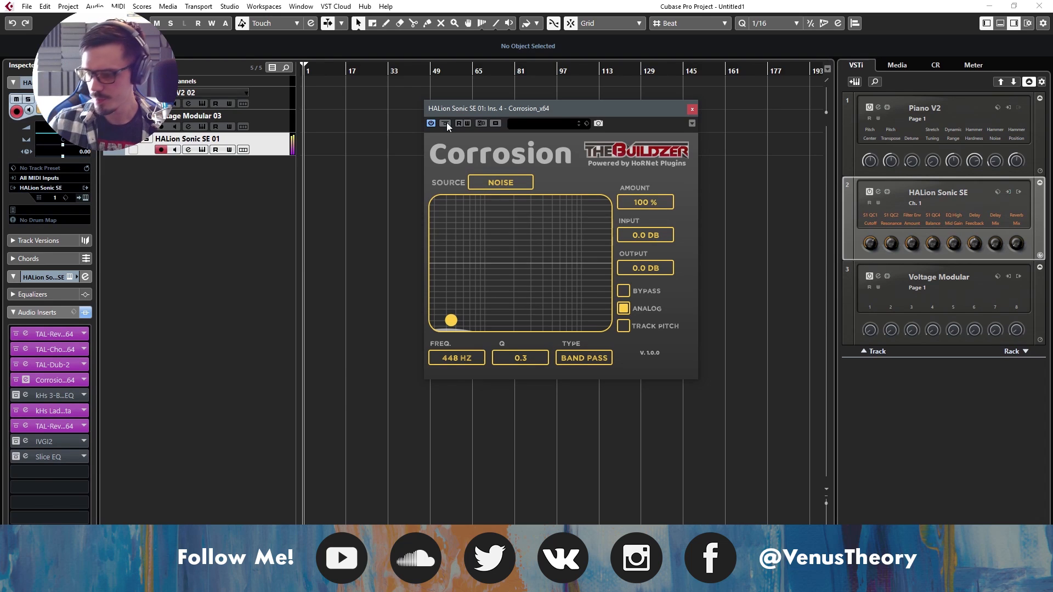
{"action": "left_click_drag", "start_coordinate": [452, 320], "coordinate": [454, 315]}
{"action": "left_click", "coordinate": [624, 308]}
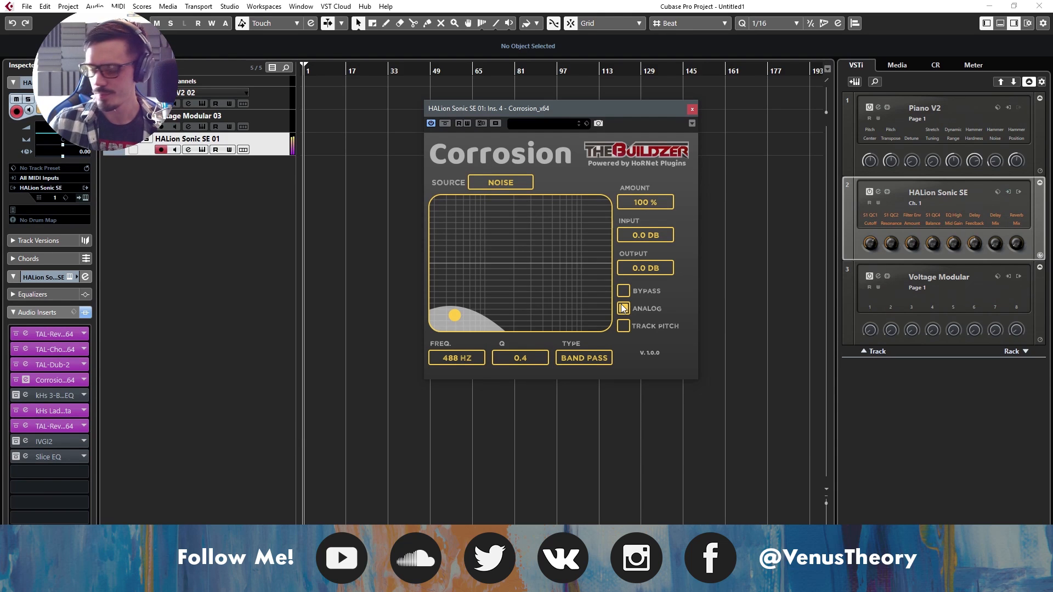
{"action": "left_click", "coordinate": [692, 108]}
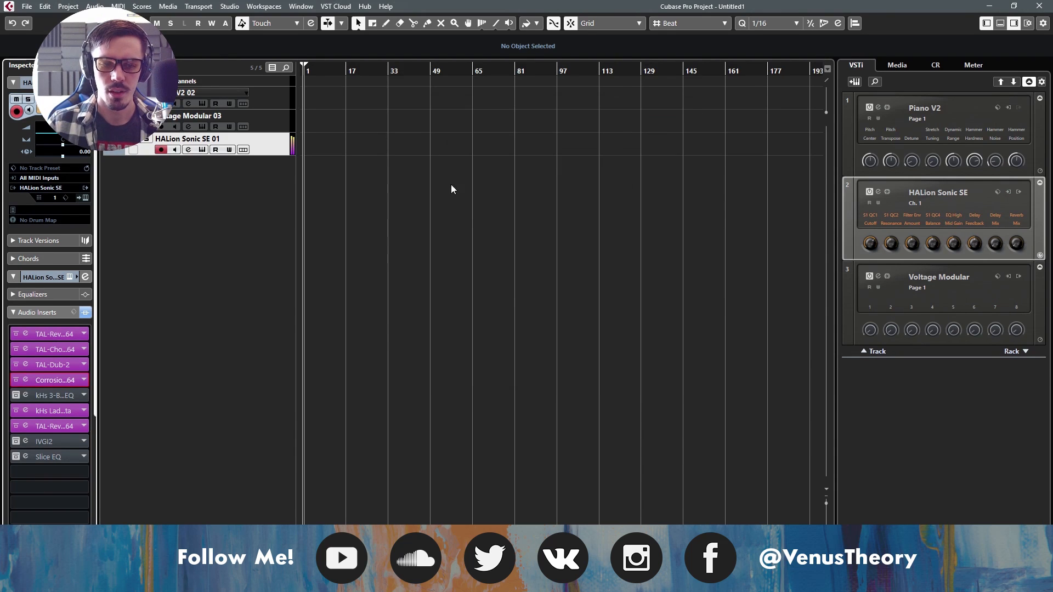
Activate the kHs 3-Band EQ insert, review its EQ curve, and close the plug-in
{"action": "left_click", "coordinate": [18, 396]}
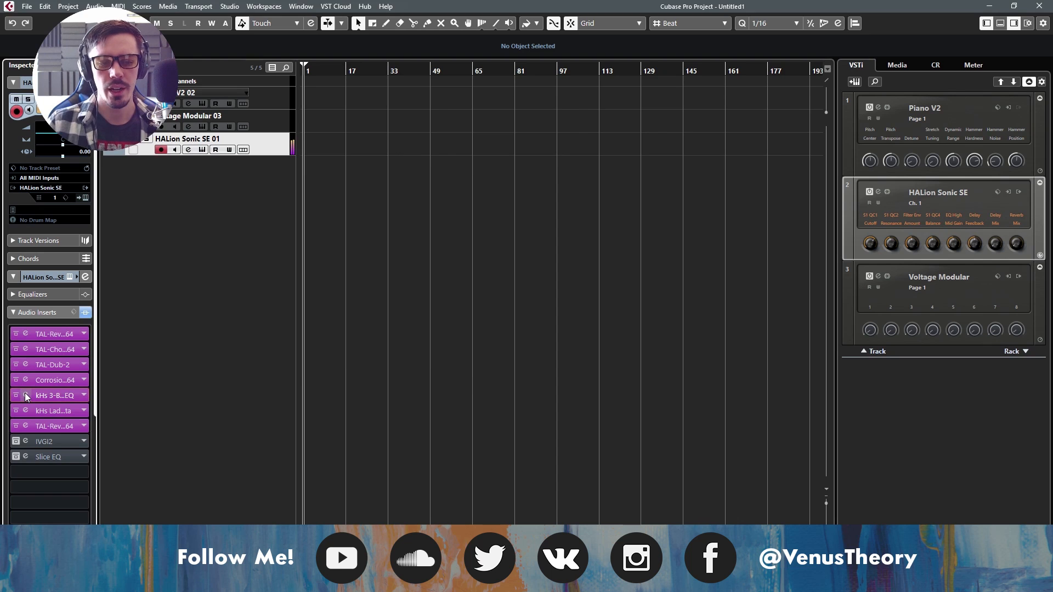
{"action": "left_click", "coordinate": [26, 395]}
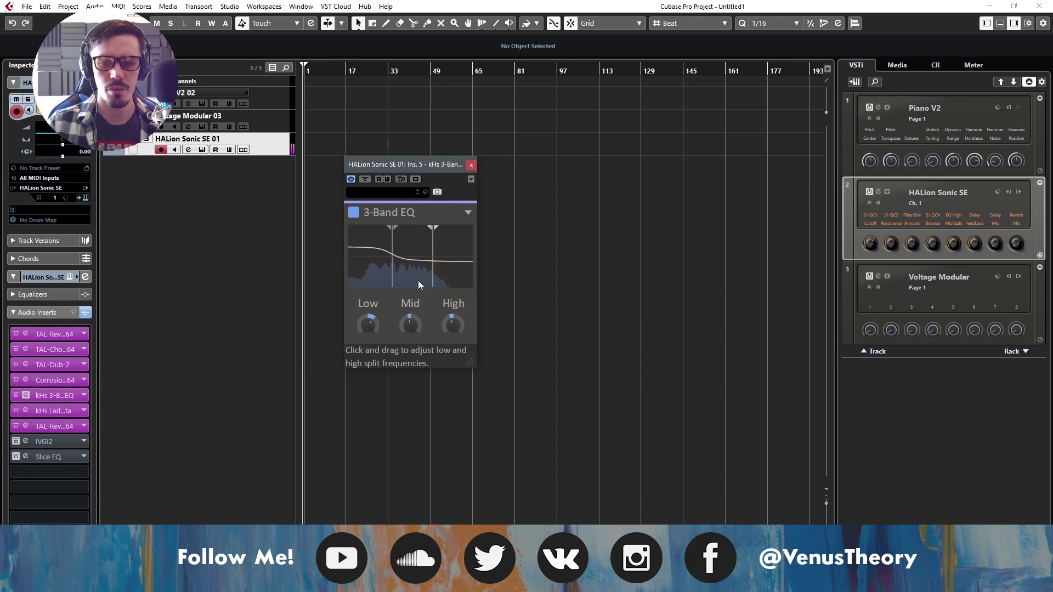
{"action": "left_click", "coordinate": [471, 164]}
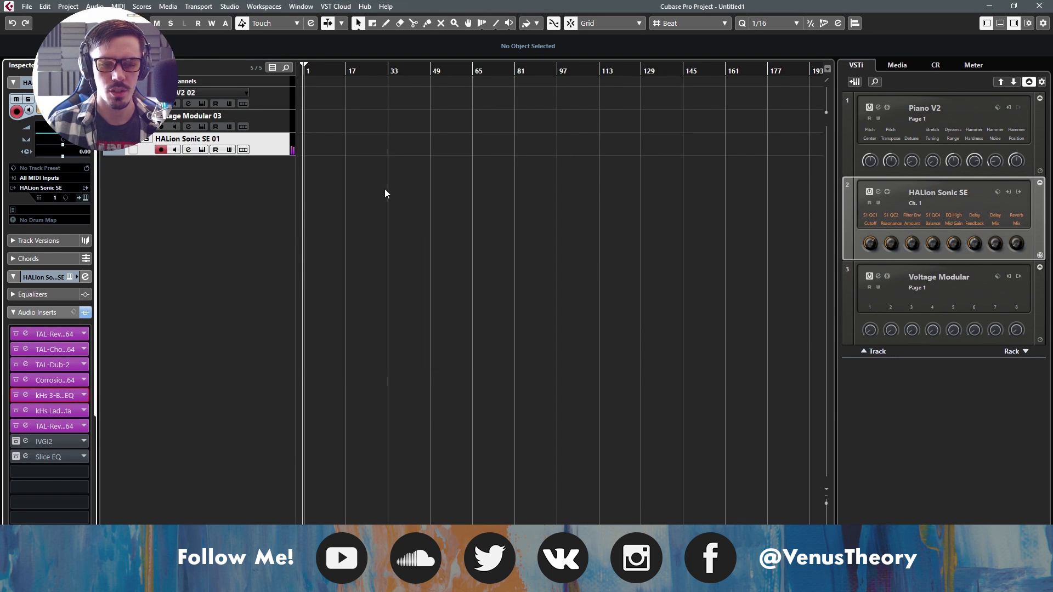
Activate the IVGI2 saturation insert in slot 8, review its drive and output settings, and close it
{"action": "left_click", "coordinate": [17, 441]}
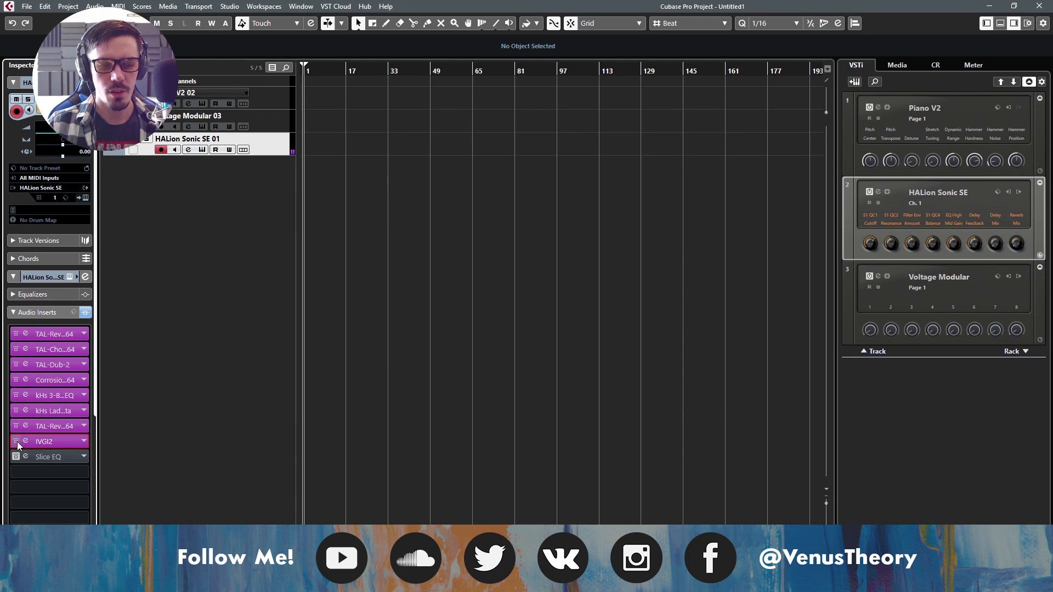
{"action": "left_click", "coordinate": [25, 441]}
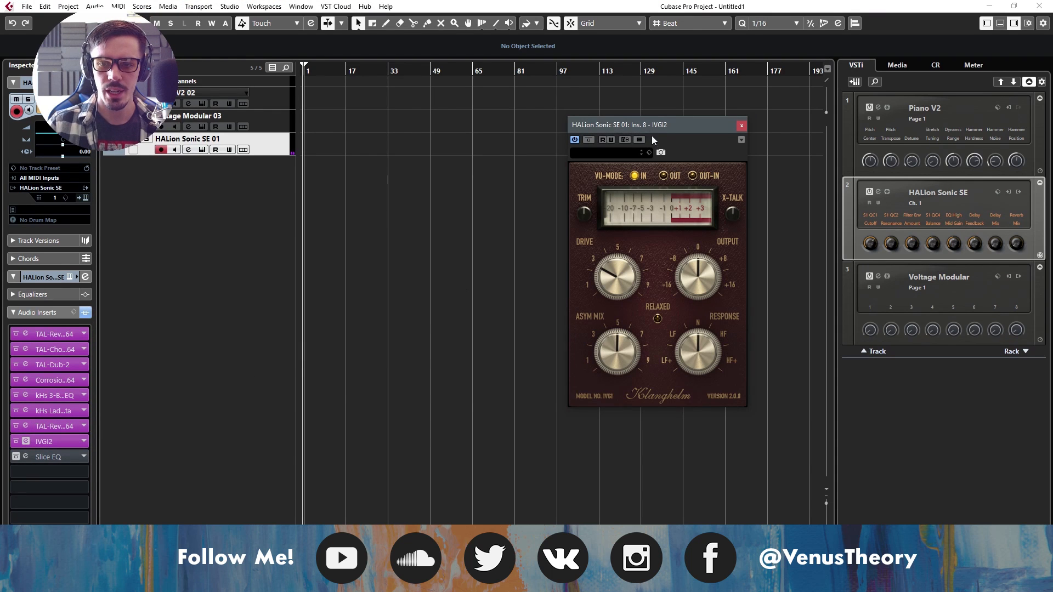
{"action": "left_click_drag", "start_coordinate": [652, 136], "coordinate": [534, 130]}
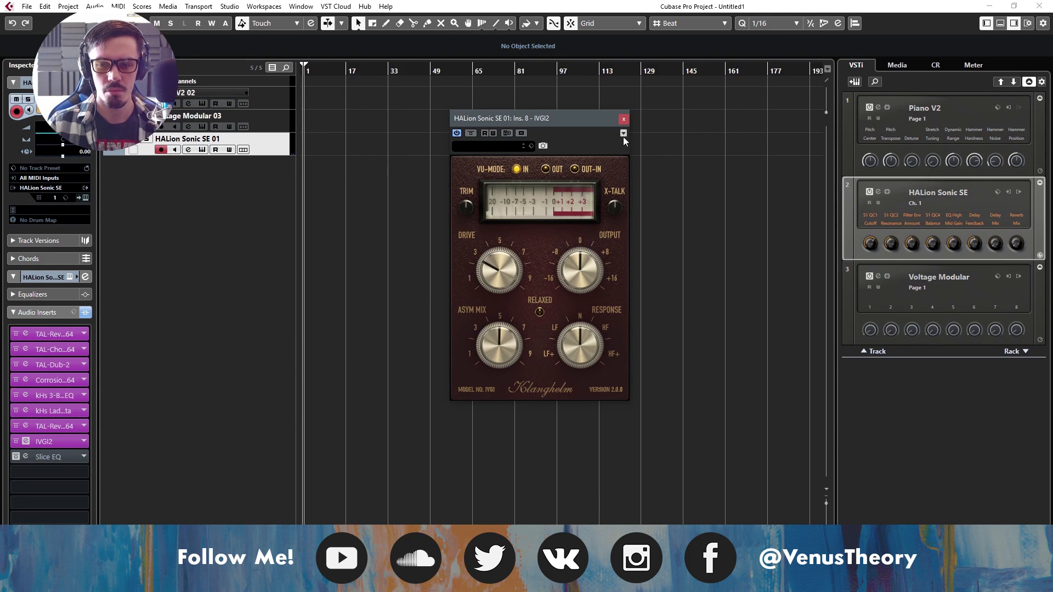
{"action": "left_click", "coordinate": [625, 119]}
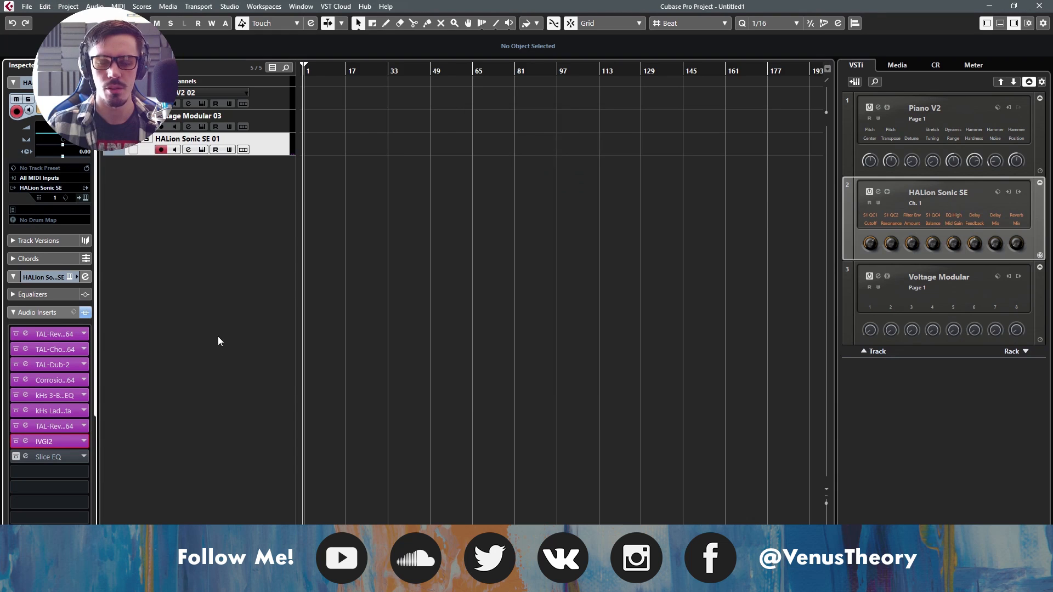
Open the Slice EQ insert in slot 9, take it out of bypass, and close its editor
{"action": "left_click", "coordinate": [19, 457]}
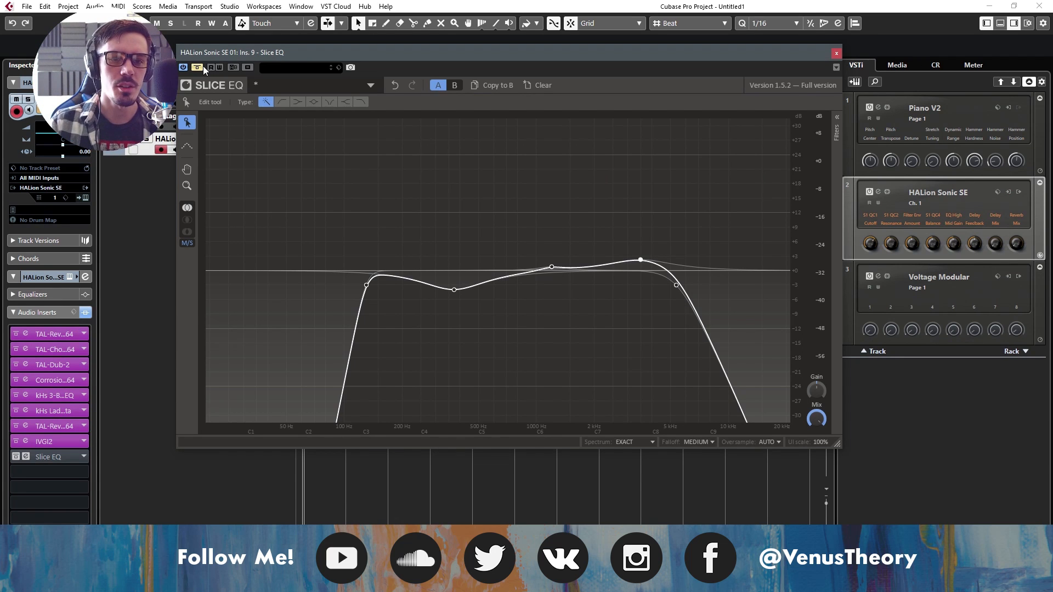
{"action": "left_click", "coordinate": [202, 67]}
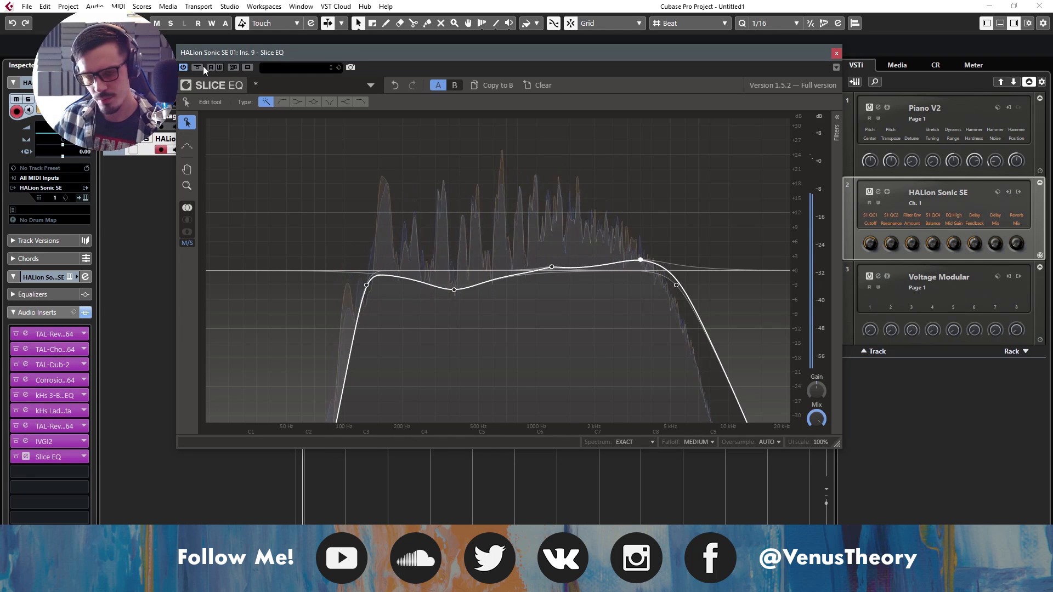
{"action": "left_click", "coordinate": [835, 54]}
Move the Piano V2 02 track below HALion Sonic SE 01 and bypass all of its audio inserts
{"action": "left_click_drag", "start_coordinate": [274, 97], "coordinate": [262, 174]}
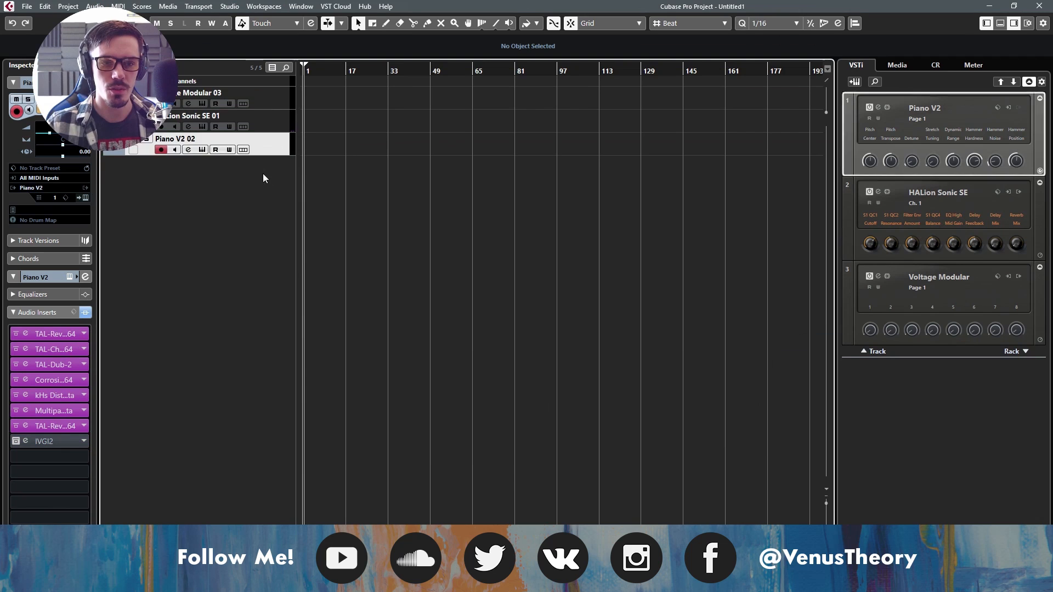
{"action": "left_click", "coordinate": [85, 313]}
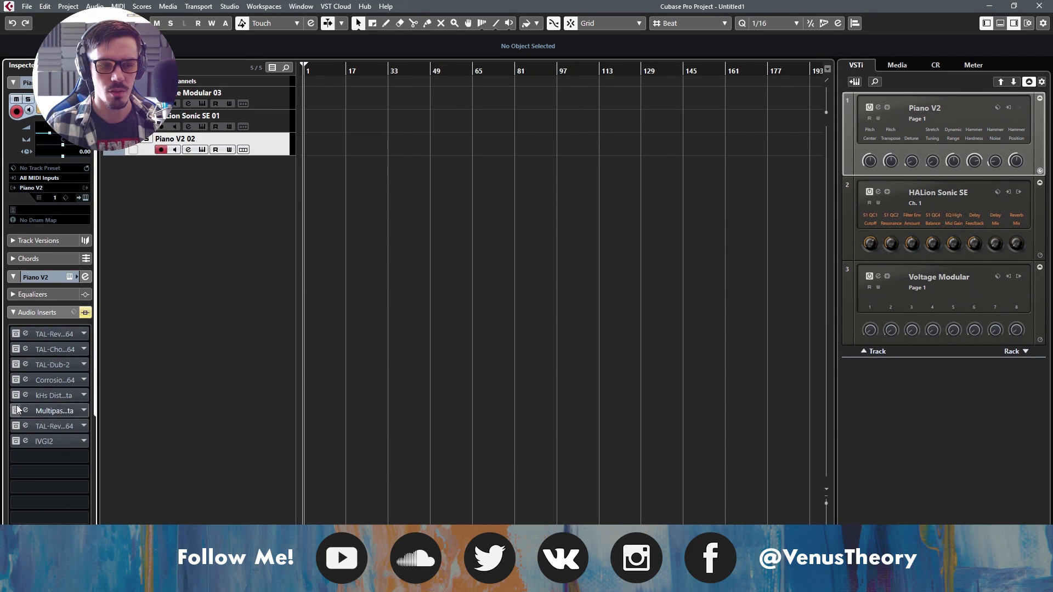
{"action": "left_click", "coordinate": [58, 312]}
{"action": "left_click", "coordinate": [58, 312]}
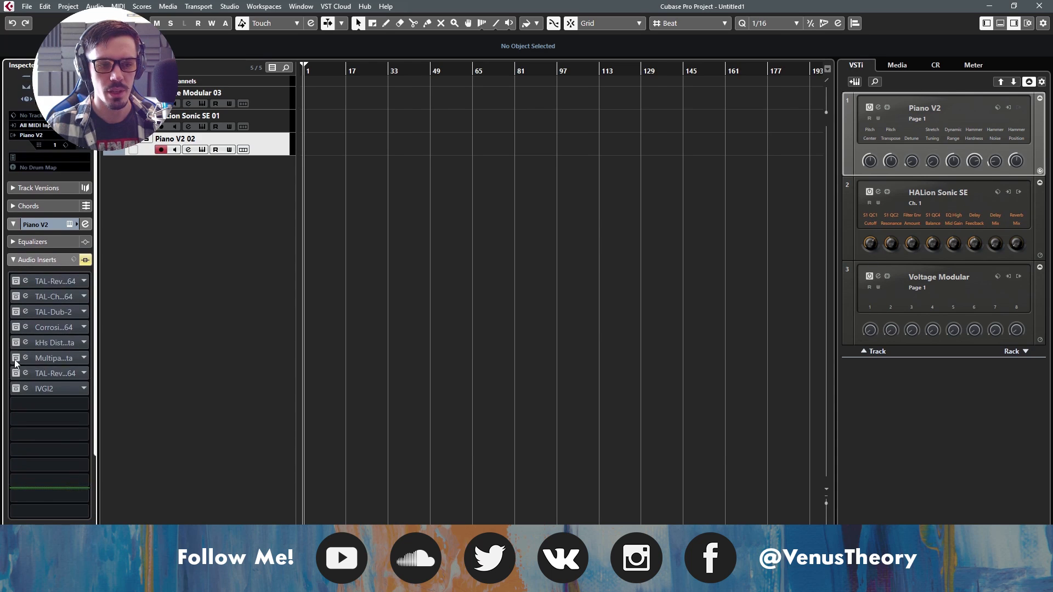
Reactivate the Piano V2 insert chain to switch off Multipass, and bypass all of the track's inserts again
{"action": "left_click", "coordinate": [15, 342]}
{"action": "left_click", "coordinate": [85, 260]}
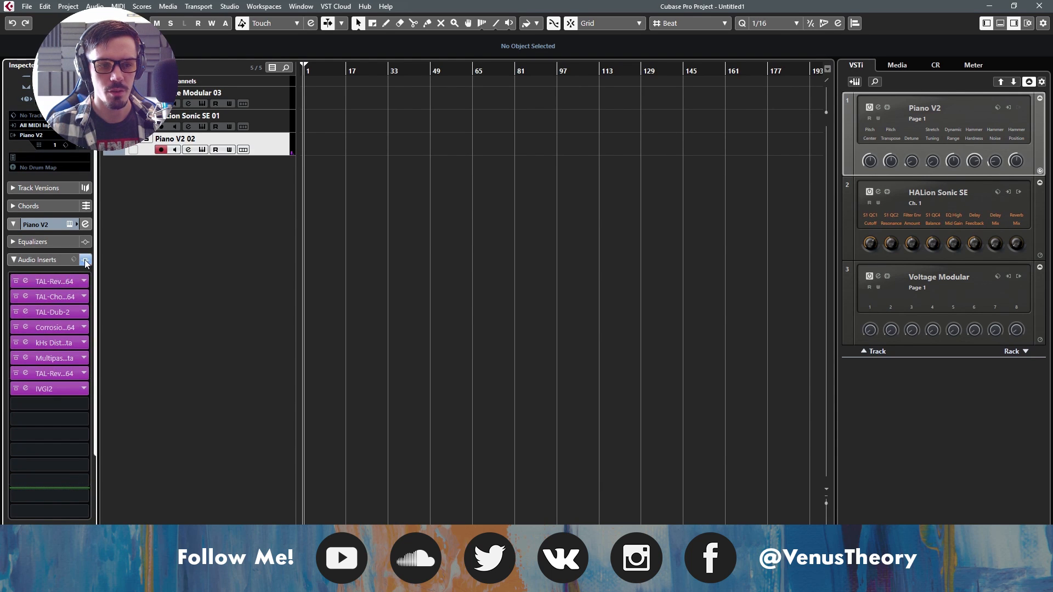
{"action": "left_click", "coordinate": [17, 360]}
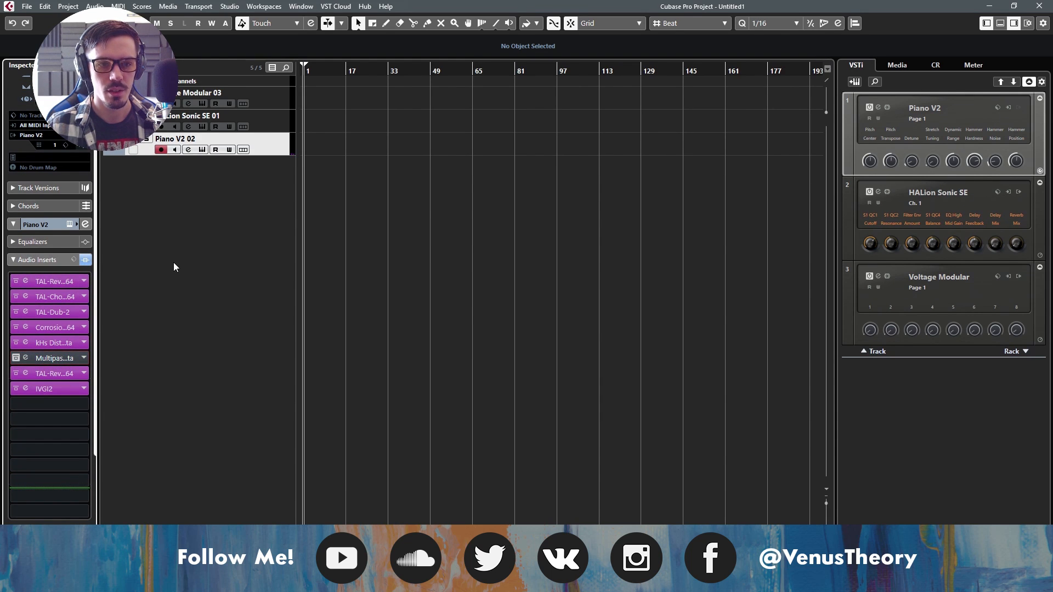
{"action": "left_click", "coordinate": [85, 260]}
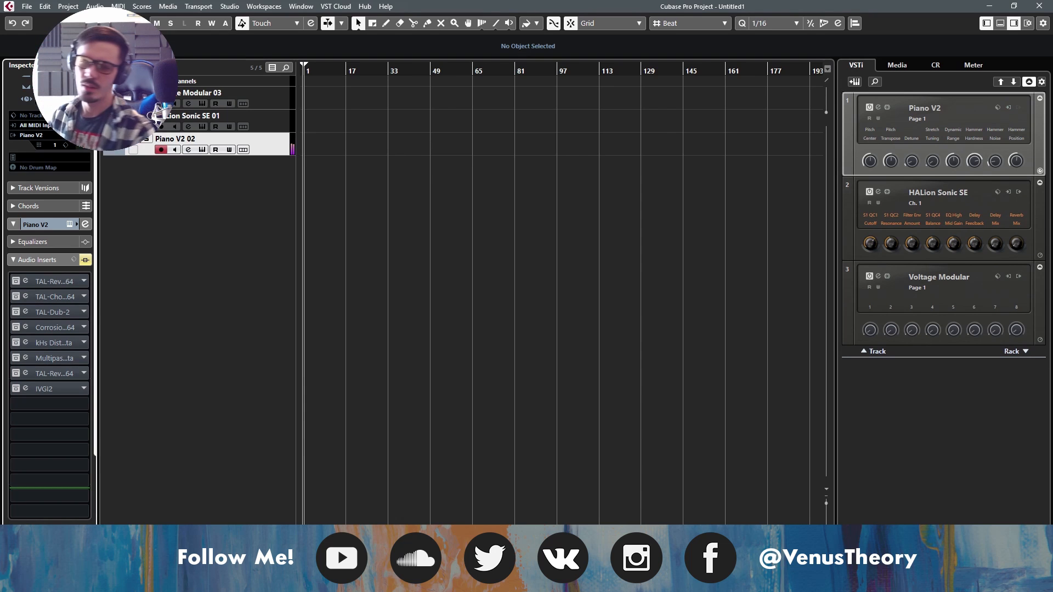
Open and close the Piano V2 instrument editor, and take the track's audio inserts out of bypass
{"action": "left_click", "coordinate": [204, 150]}
{"action": "left_click", "coordinate": [204, 151]}
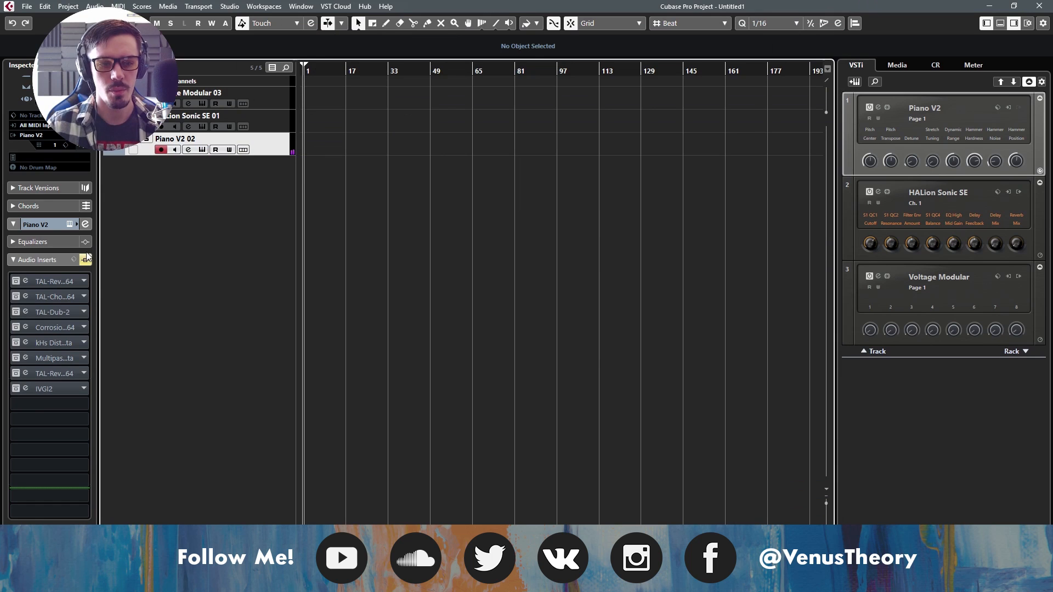
{"action": "left_click", "coordinate": [86, 260]}
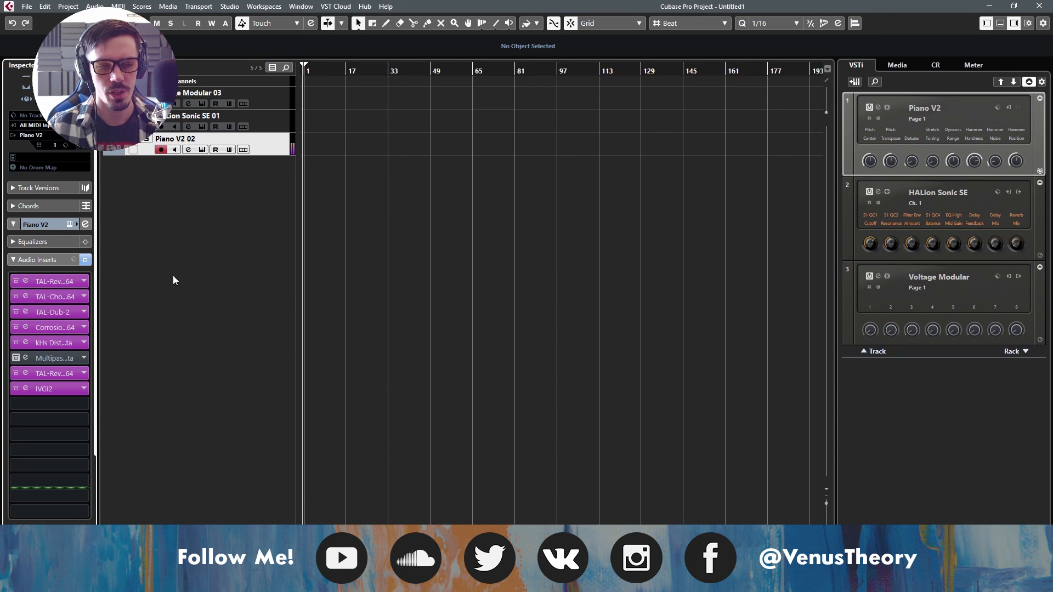
Remove Multipass from slot 6 of the Piano V2 inserts, and briefly review the kHs Distortion editor in slot 5
{"action": "left_click_drag", "start_coordinate": [55, 358], "coordinate": [76, 393]}
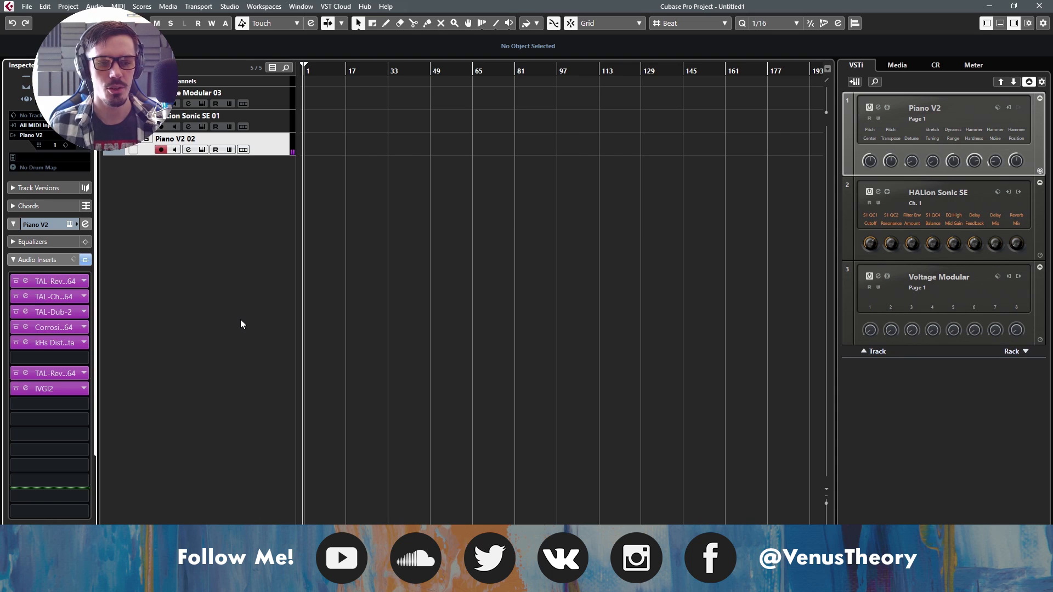
{"action": "left_click", "coordinate": [25, 343]}
{"action": "left_click", "coordinate": [732, 117]}
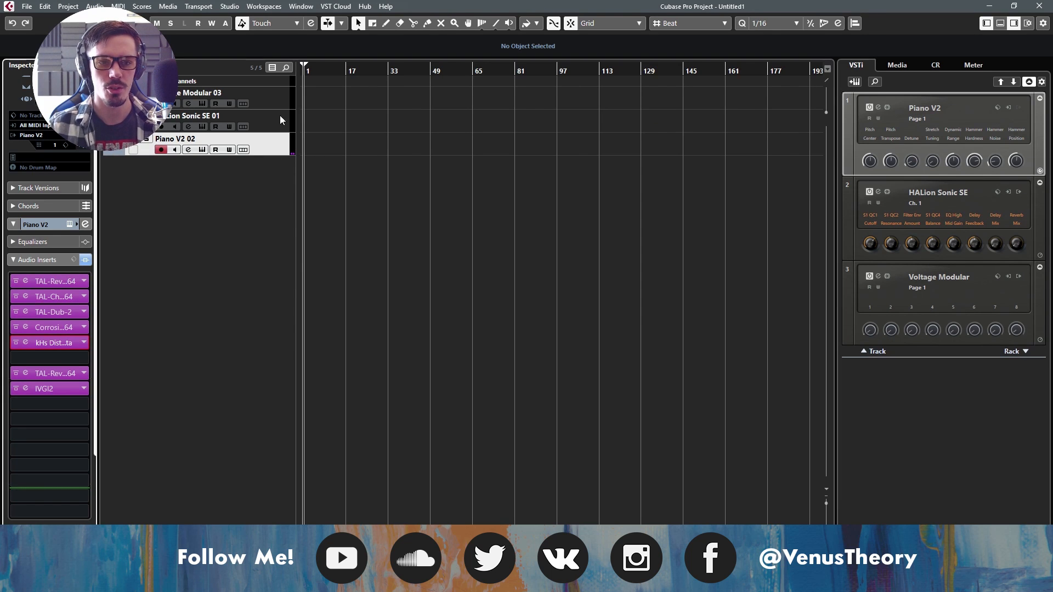
Move the Voltage Modular 03 track below Piano V2 02, and toggle the insert bypass on the HALion Sonic SE 01 track
{"action": "left_click_drag", "start_coordinate": [272, 98], "coordinate": [267, 173]}
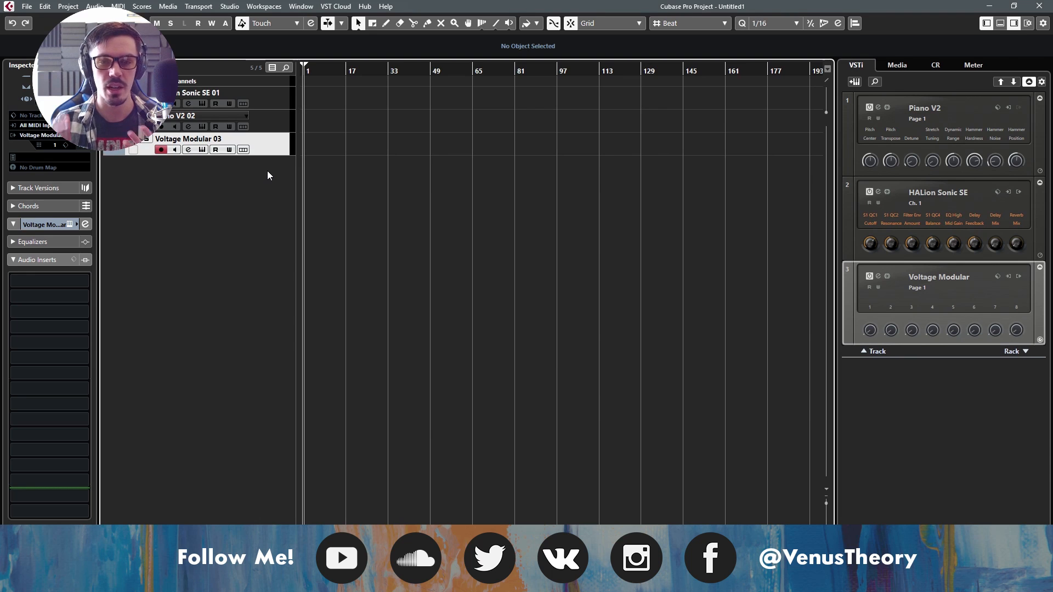
{"action": "left_click", "coordinate": [263, 97]}
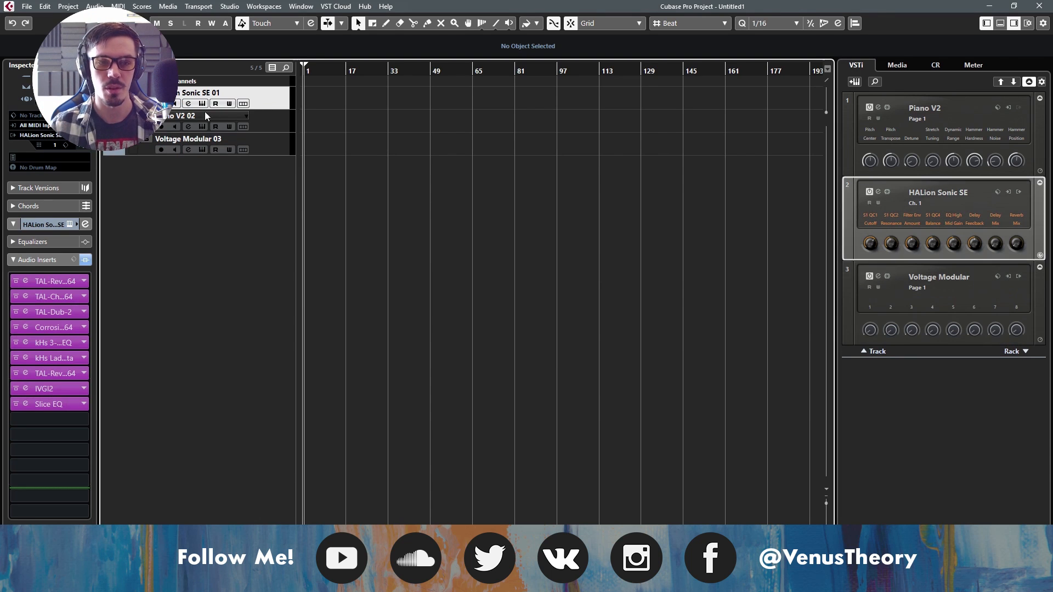
{"action": "left_click", "coordinate": [86, 260]}
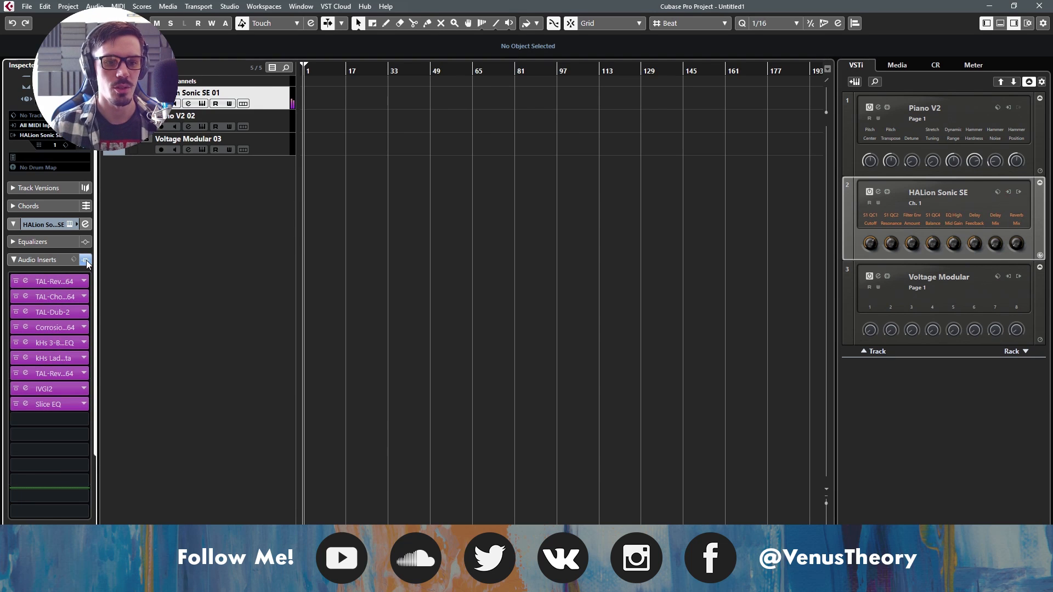